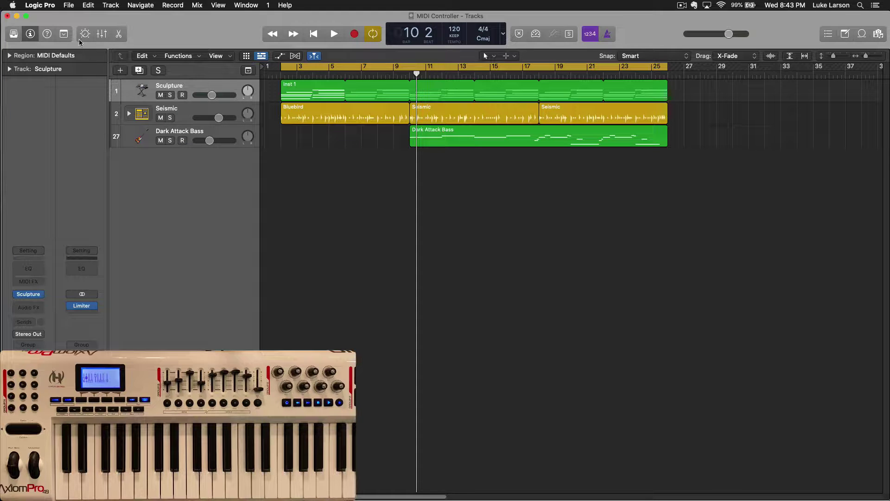
{"action": "left_click", "coordinate": [40, 6]}
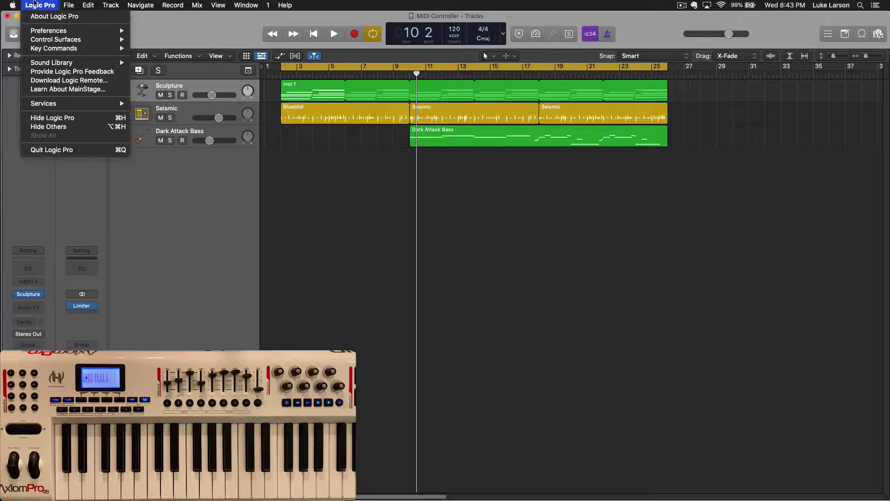
{"action": "mouse_move", "coordinate": [42, 41]}
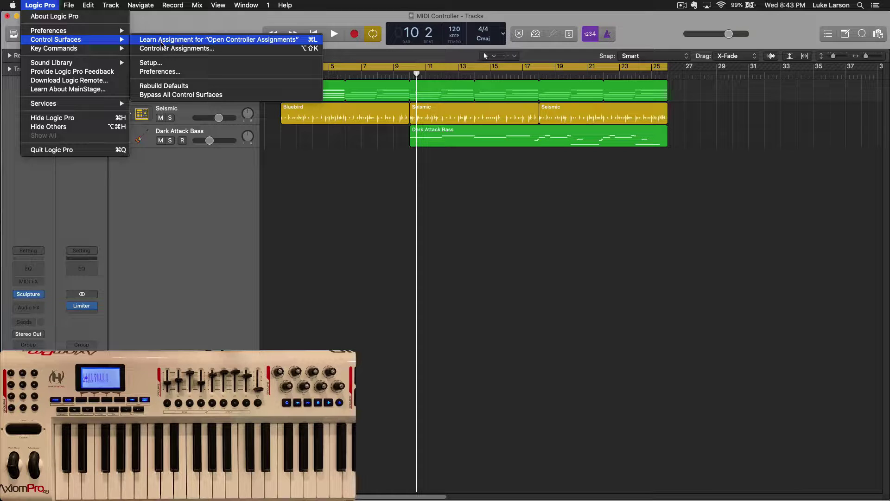
{"action": "left_click", "coordinate": [199, 221]}
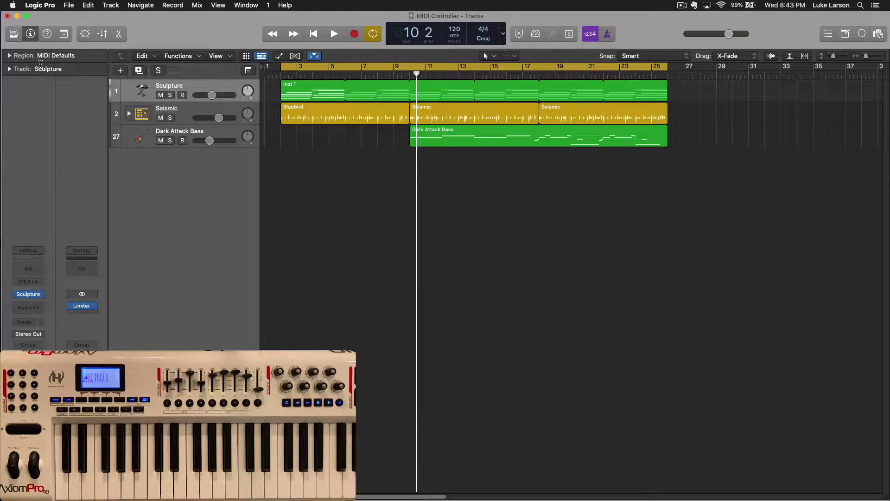
{"action": "left_click", "coordinate": [39, 5]}
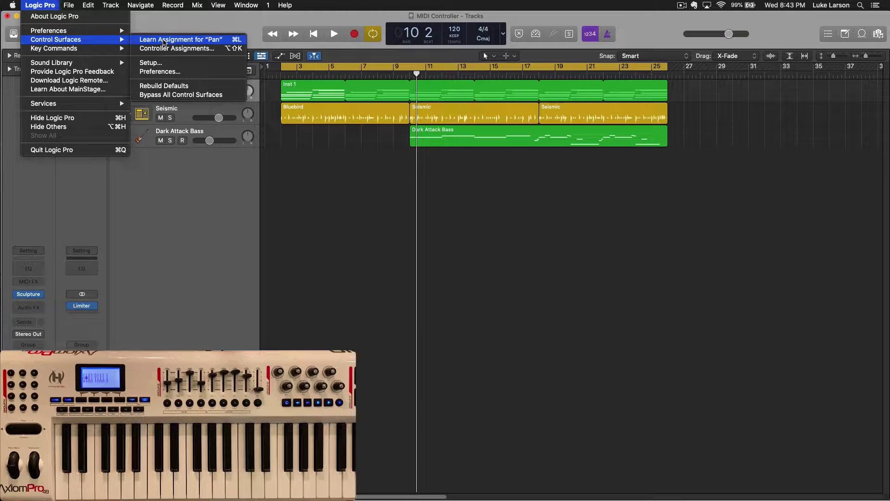
{"action": "key", "text": "Escape"}
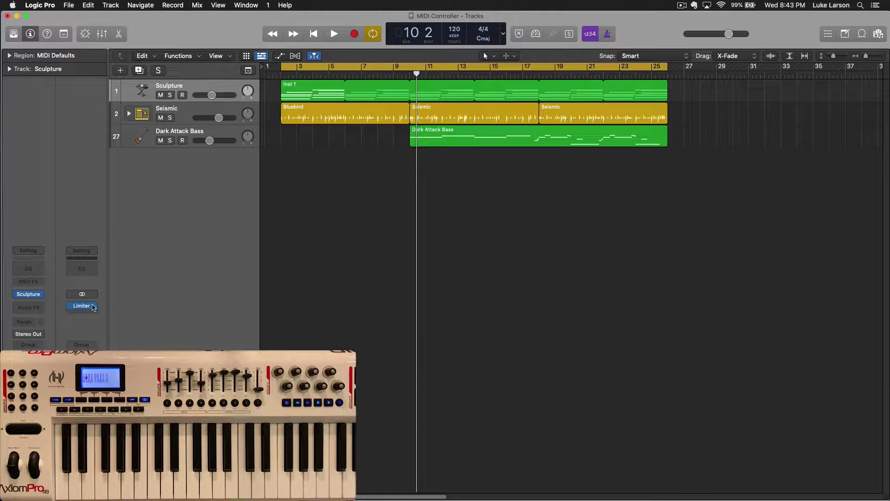
Open the Sculpture instrument and learn a controller assignment for its MorphPnt 0 Filter Cutoff from a hardware control on the Axiom Pro 49
{"action": "left_click", "coordinate": [29, 295]}
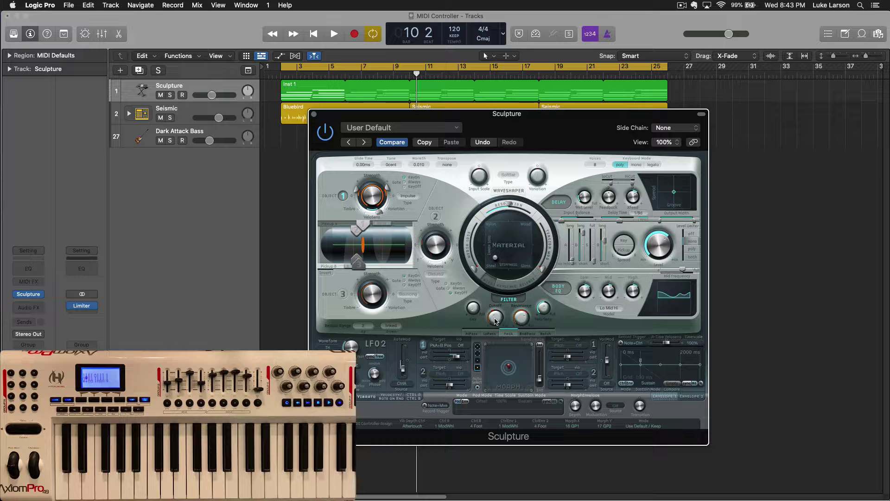
{"action": "left_click", "coordinate": [48, 6]}
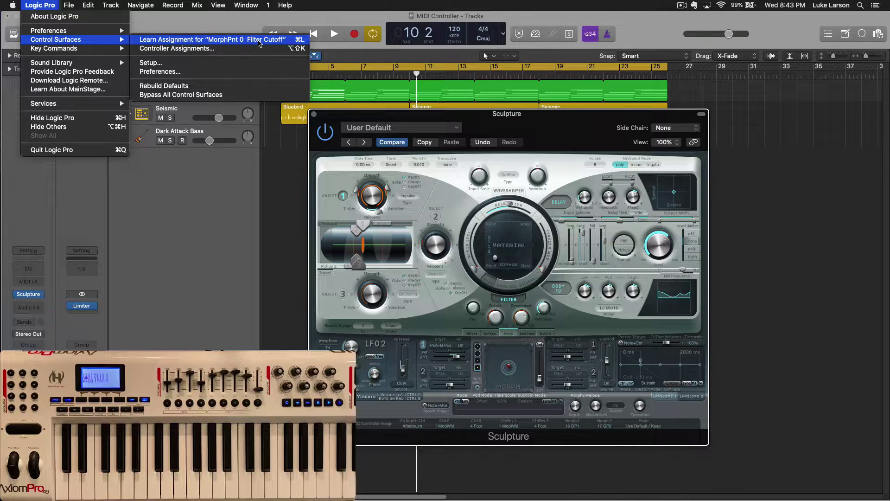
{"action": "left_click", "coordinate": [243, 40]}
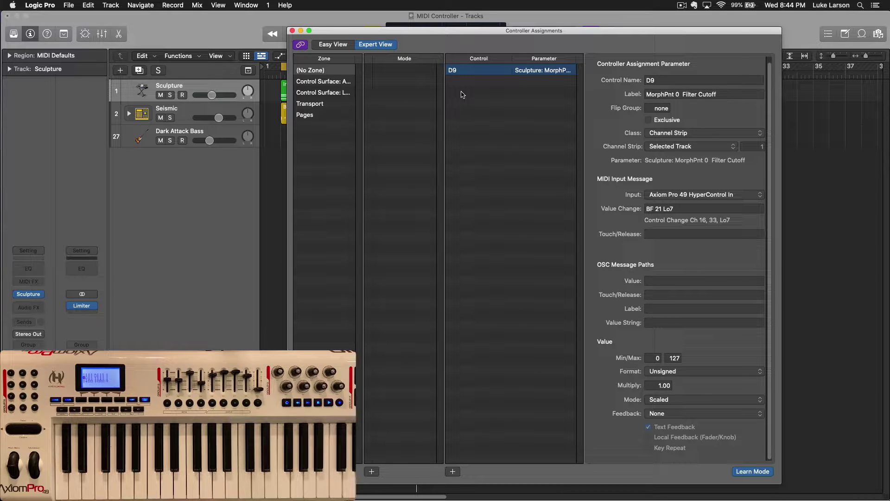
{"action": "left_click", "coordinate": [292, 30]}
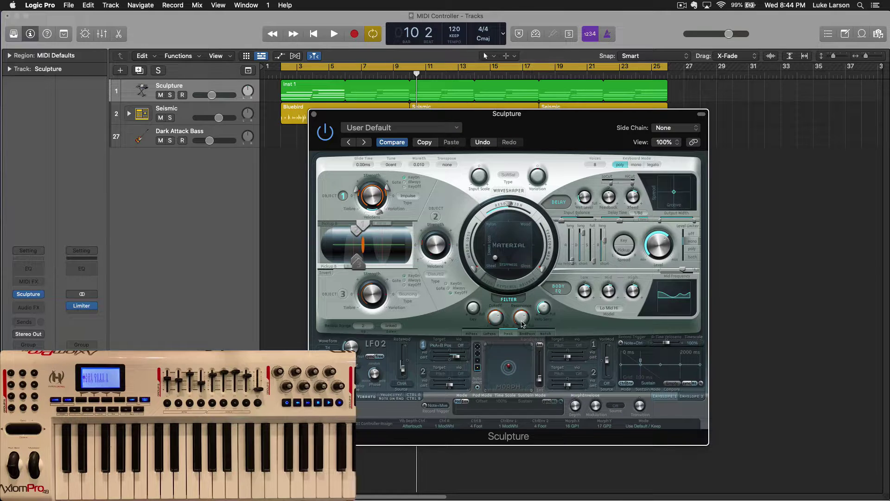
Learn a controller assignment for Sculpture's MorphPnt 0 Filter Resonance from a hardware knob, and close the assignment and instrument windows
{"action": "left_click", "coordinate": [46, 6]}
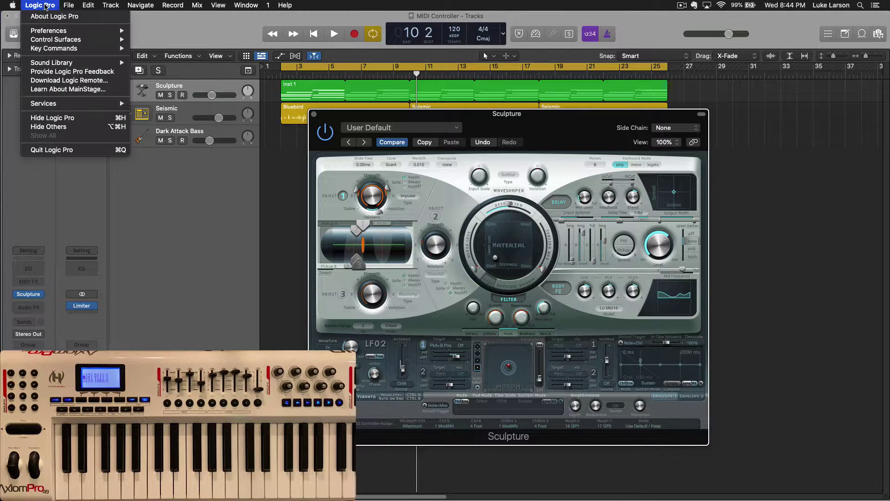
{"action": "mouse_move", "coordinate": [125, 39]}
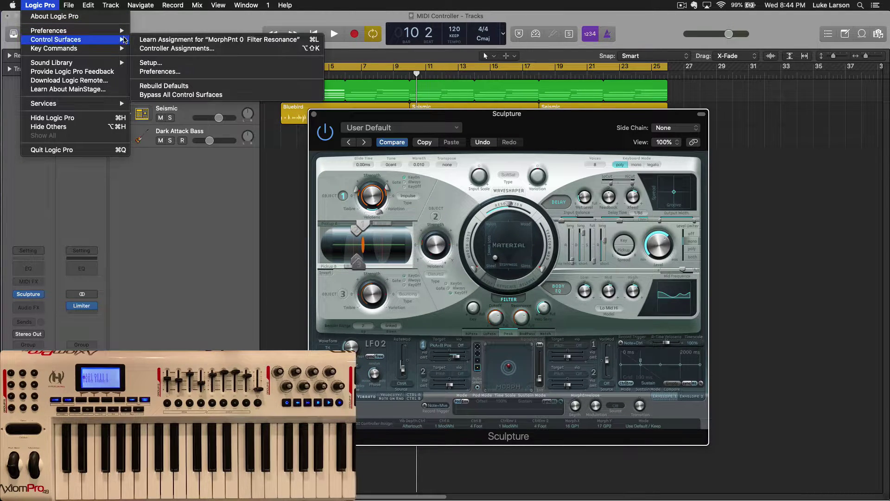
{"action": "left_click", "coordinate": [184, 41]}
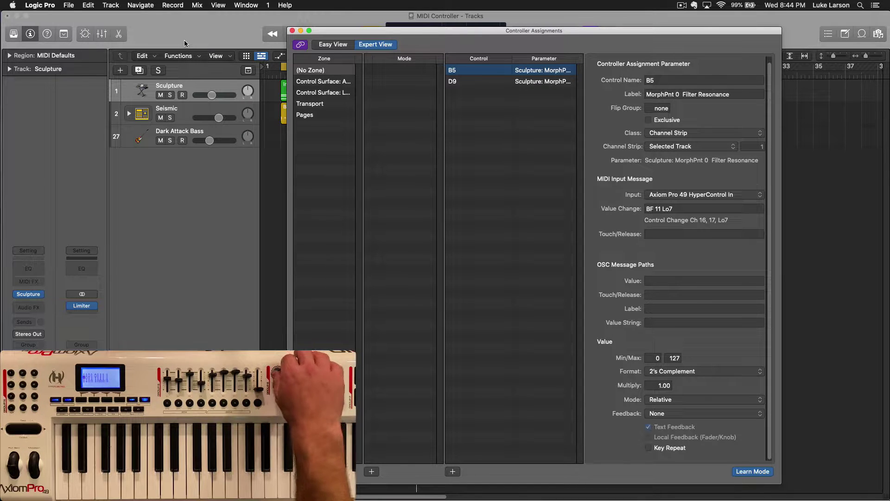
{"action": "left_click", "coordinate": [292, 30]}
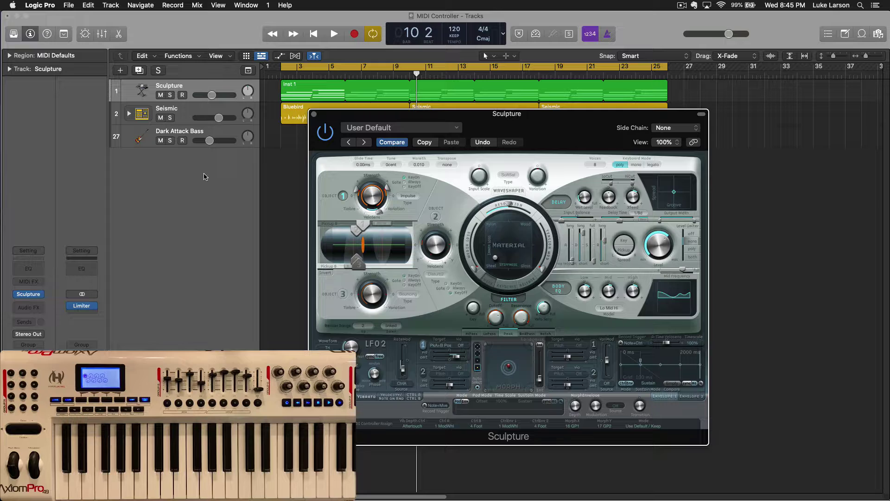
{"action": "left_click", "coordinate": [314, 115]}
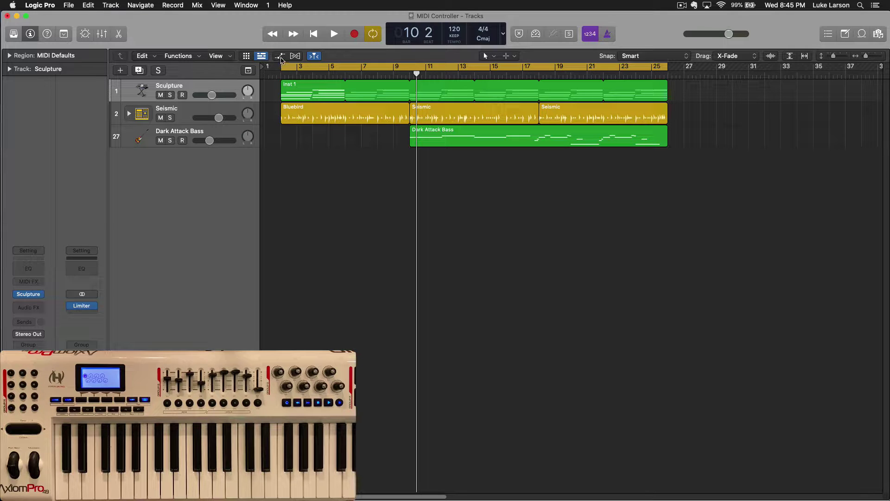
Show automation in the Tracks area and set the Sculpture track's automation mode to Latch
{"action": "left_click", "coordinate": [280, 57]}
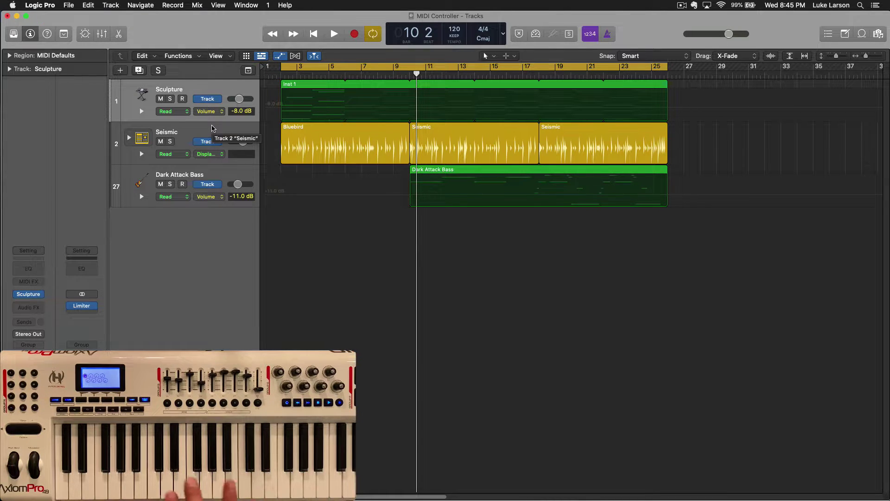
{"action": "left_click", "coordinate": [184, 113]}
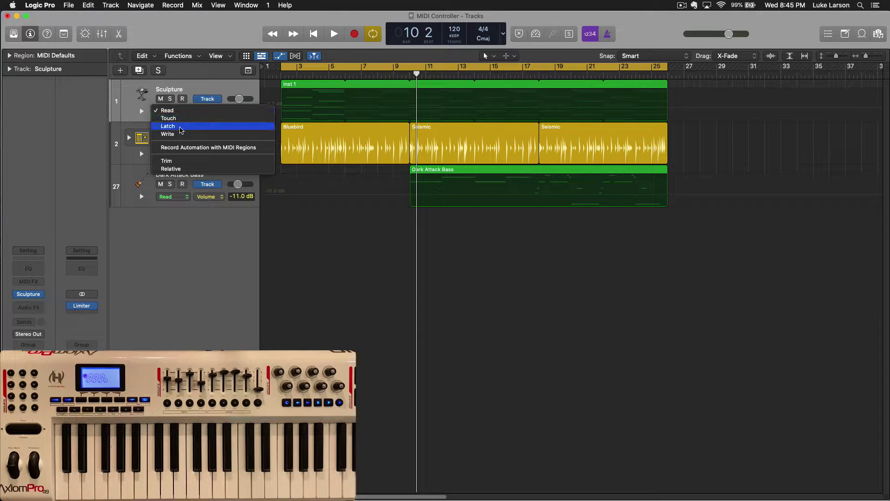
{"action": "left_click", "coordinate": [180, 128]}
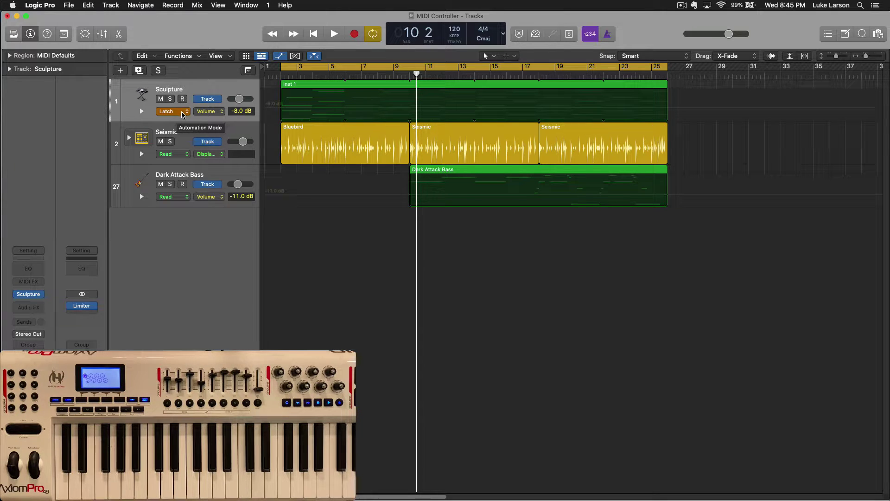
{"action": "left_click", "coordinate": [183, 114]}
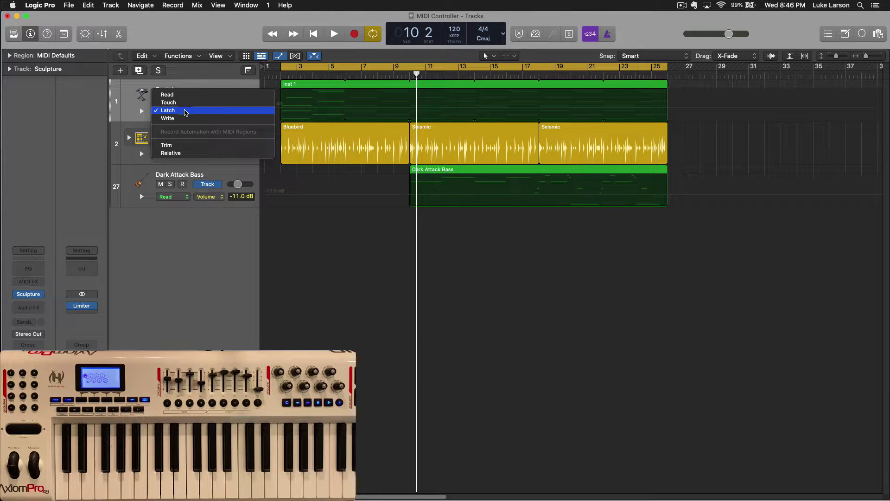
{"action": "left_click", "coordinate": [184, 111]}
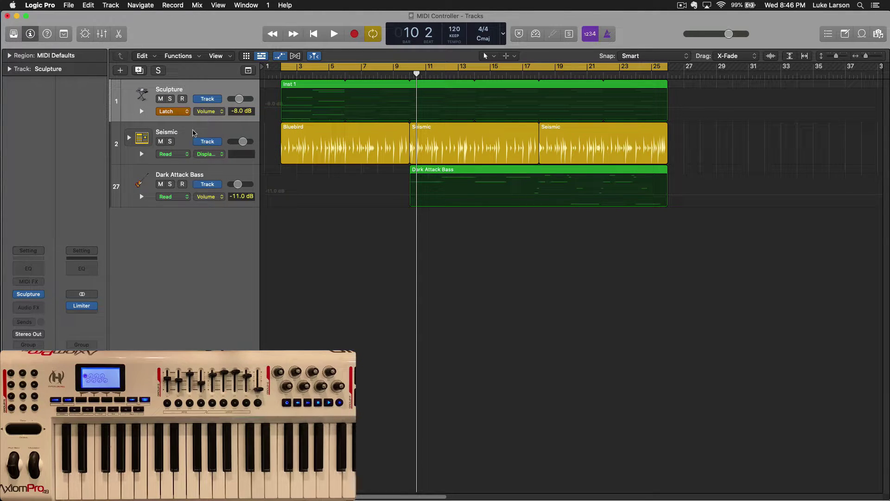
Record a pass of filter cutoff and resonance automation on the Sculpture track with the hardware controls, and set its automation mode to Read
{"action": "left_click", "coordinate": [355, 34]}
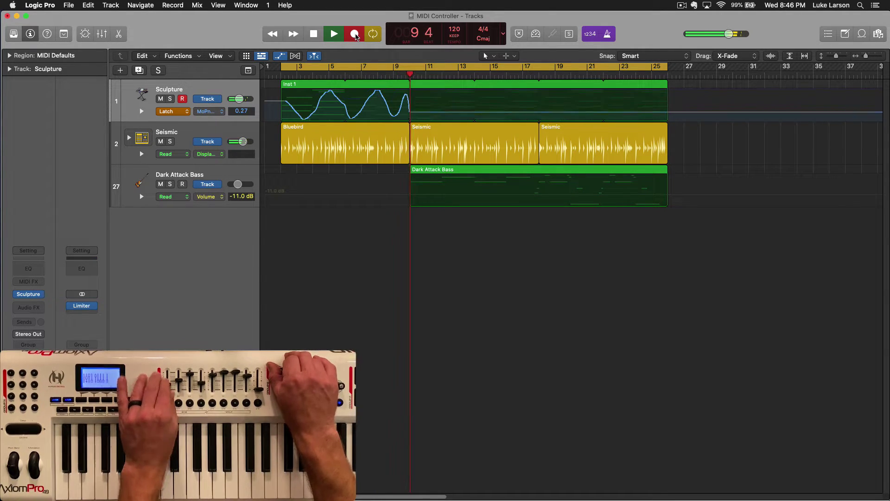
{"action": "left_click", "coordinate": [355, 34]}
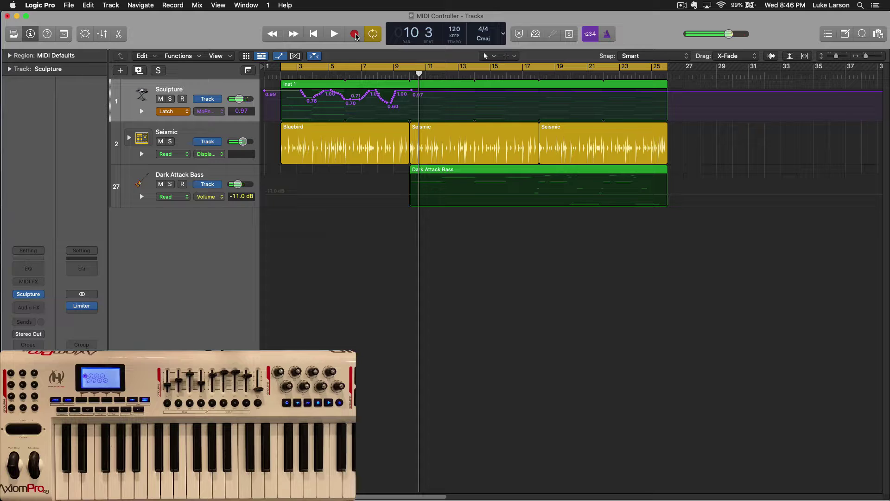
{"action": "left_click", "coordinate": [187, 111]}
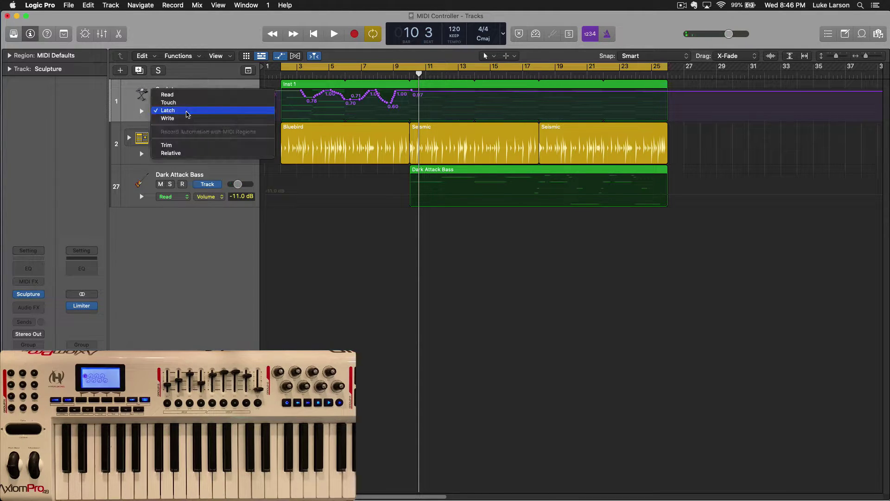
{"action": "key", "text": "Escape"}
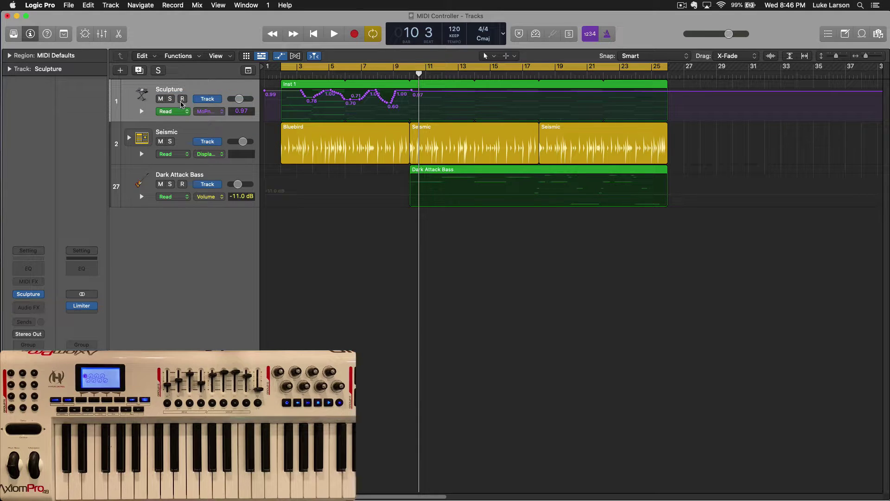
Expand the Sculpture track's automation lanes and remove the Volume and Pan lanes, keeping Filter Cutoff and Filter Resonance
{"action": "left_click", "coordinate": [142, 112]}
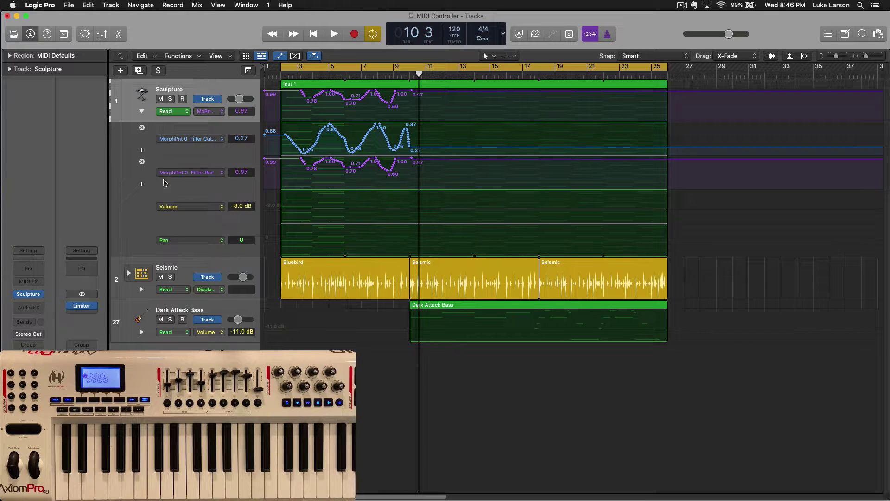
{"action": "left_click", "coordinate": [142, 196]}
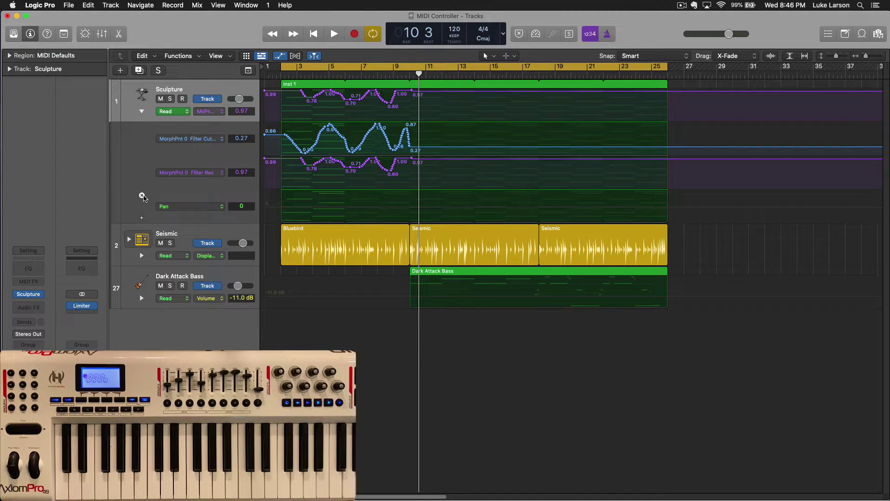
{"action": "left_click", "coordinate": [143, 195]}
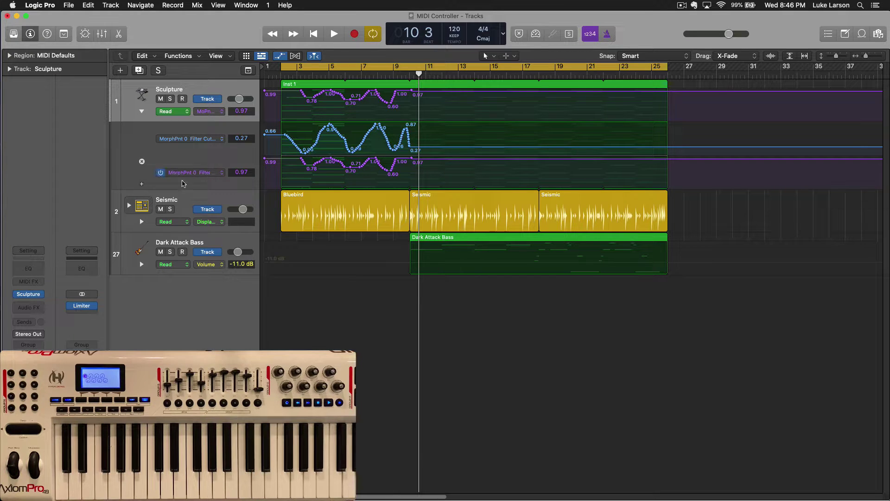
Add a Volume automation lane under Filter Resonance, place points near bars 6 and 13, and raise the line between them to -5.6 dB
{"action": "left_click", "coordinate": [142, 185]}
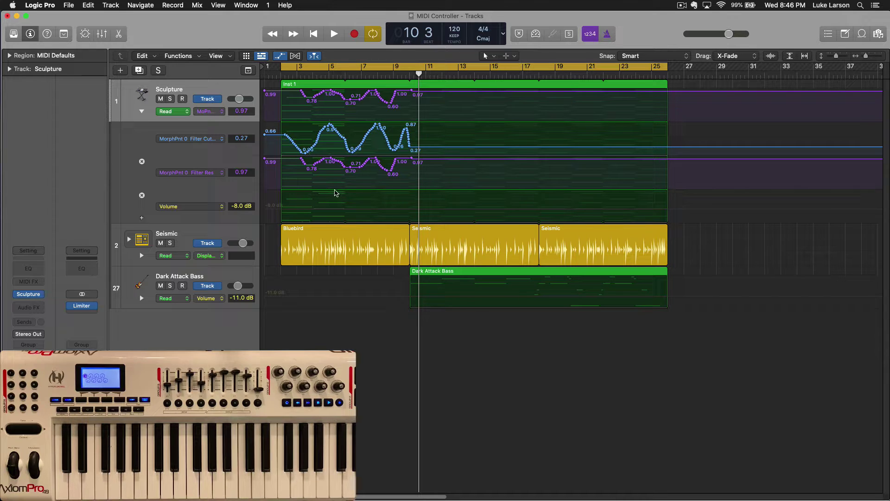
{"action": "left_click", "coordinate": [355, 194]}
{"action": "left_click", "coordinate": [343, 209]}
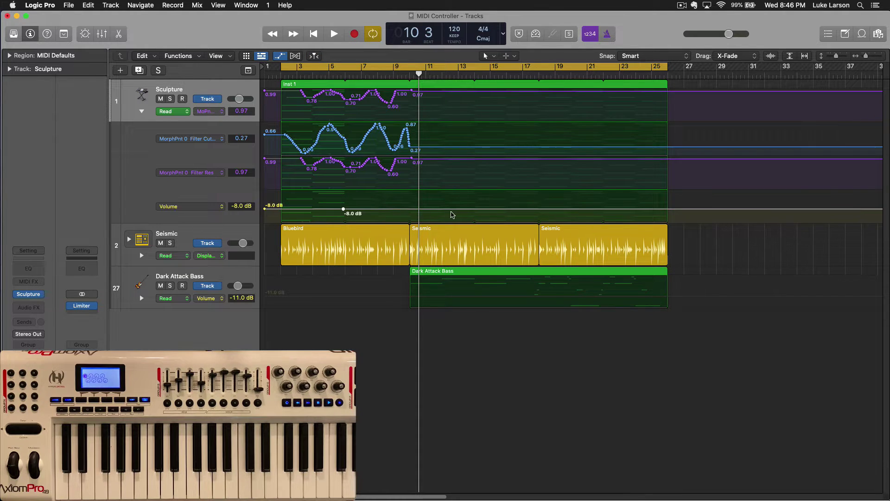
{"action": "left_click", "coordinate": [456, 210]}
{"action": "left_click_drag", "start_coordinate": [383, 209], "coordinate": [384, 207]}
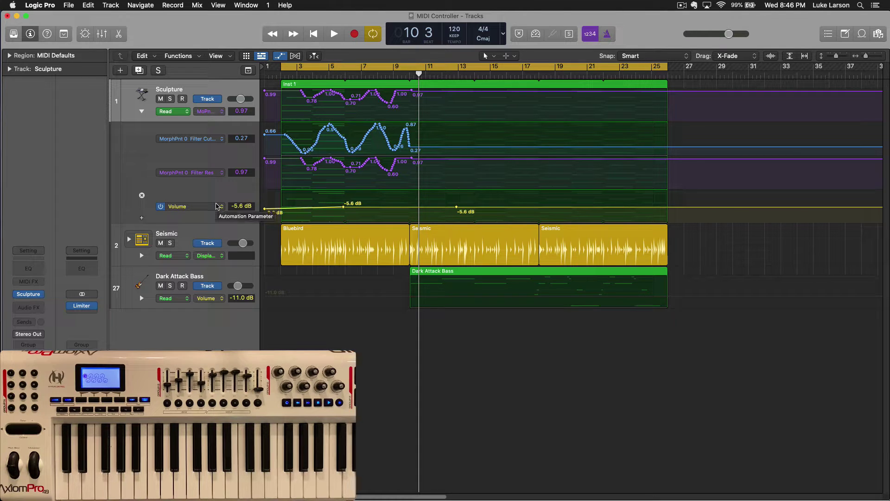
{"action": "left_click", "coordinate": [142, 111]}
{"action": "left_click", "coordinate": [142, 112]}
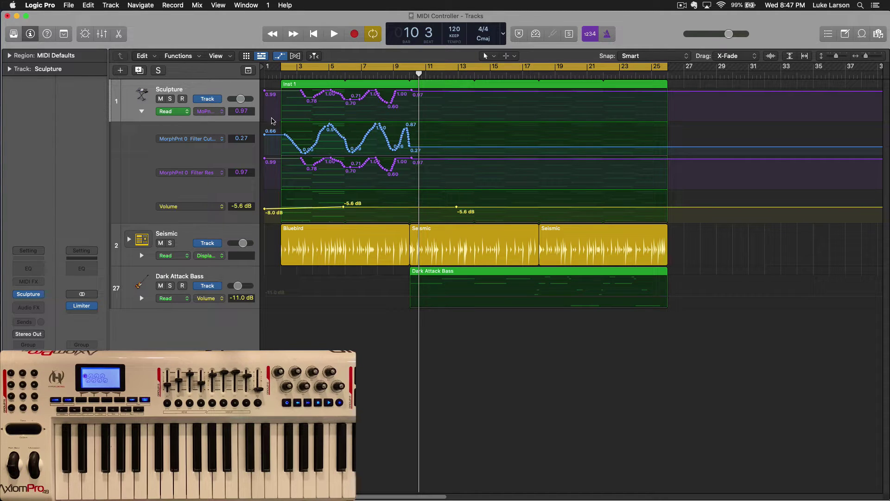
Switch the Sculpture track between Region and Track automation and examine the parameter list available in each
{"action": "left_click", "coordinate": [213, 101]}
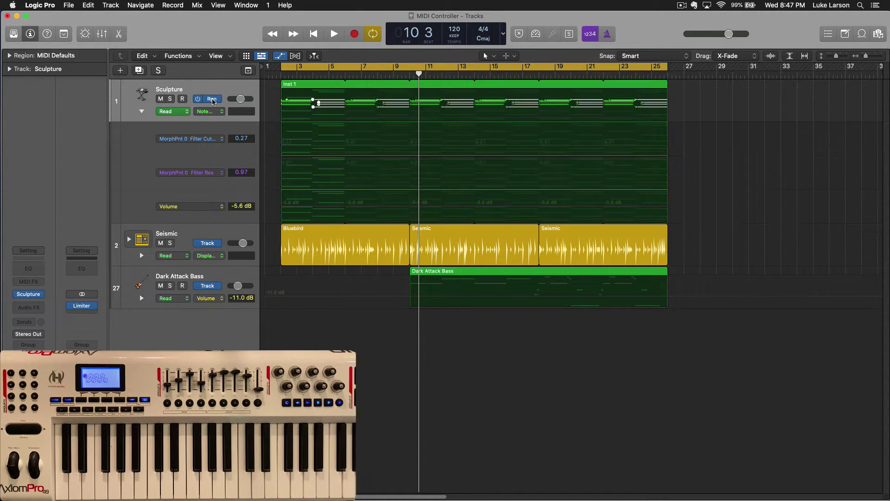
{"action": "left_click", "coordinate": [216, 115]}
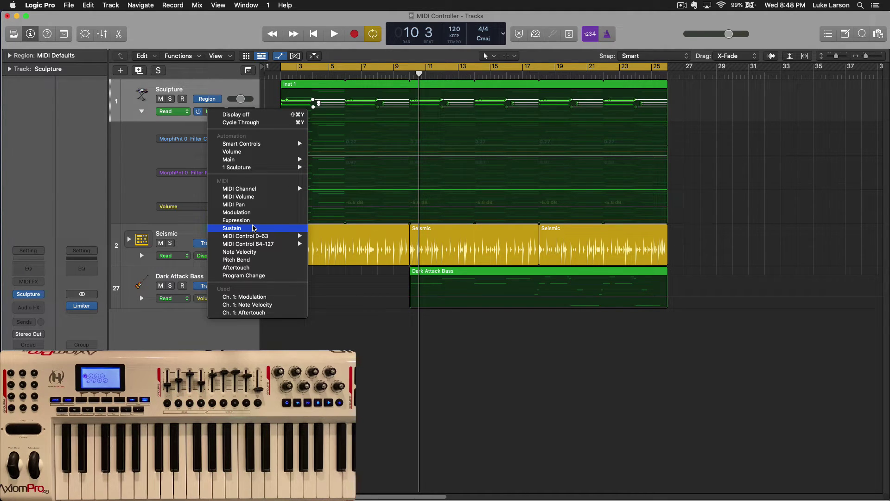
{"action": "left_click", "coordinate": [227, 89]}
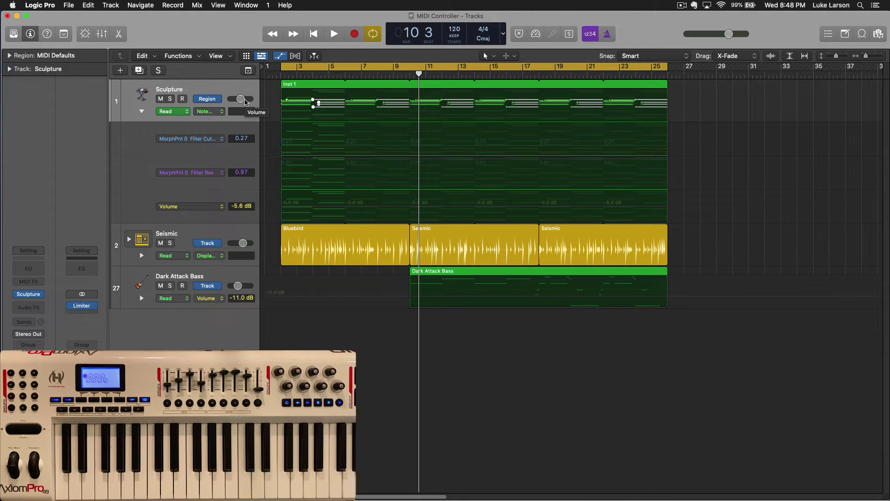
{"action": "left_click", "coordinate": [212, 99]}
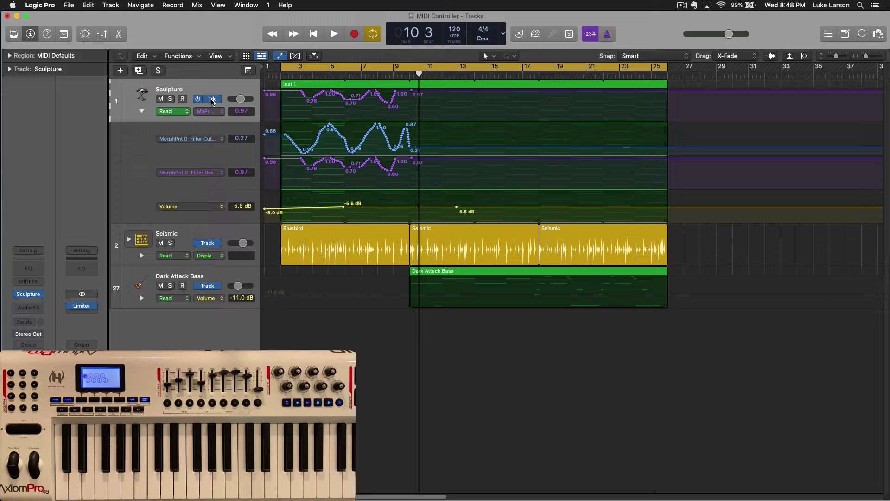
{"action": "left_click", "coordinate": [211, 99]}
{"action": "left_click", "coordinate": [212, 100]}
{"action": "left_click", "coordinate": [213, 115]}
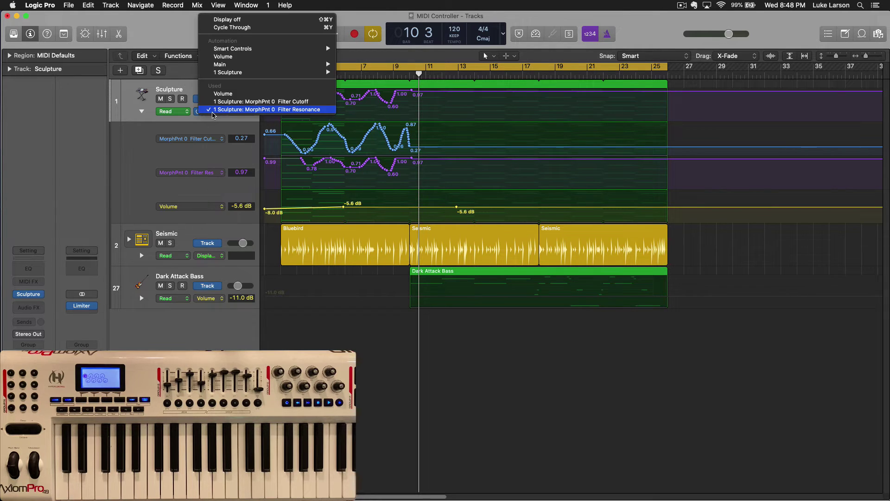
Delete the D9 controller assignment for Sculpture's MorphPnt 0 Filter Cutoff in the Controller Assignments window and close that window
{"action": "left_click", "coordinate": [191, 93]}
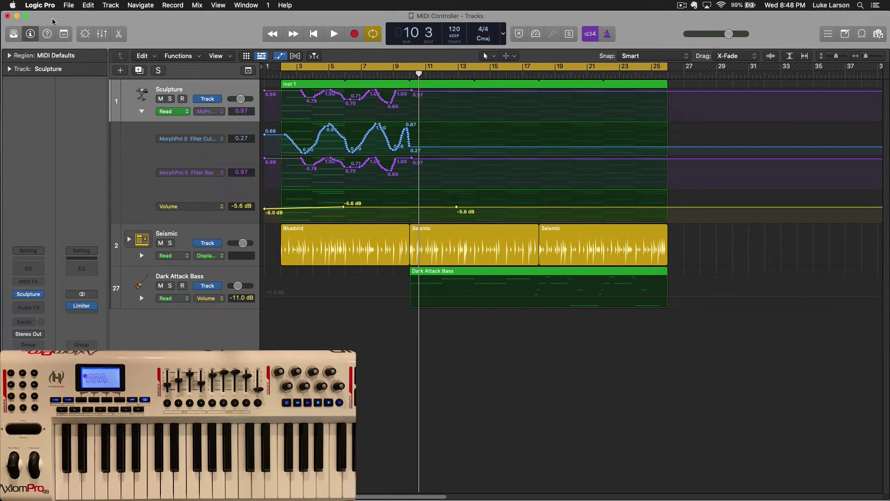
{"action": "left_click", "coordinate": [40, 5]}
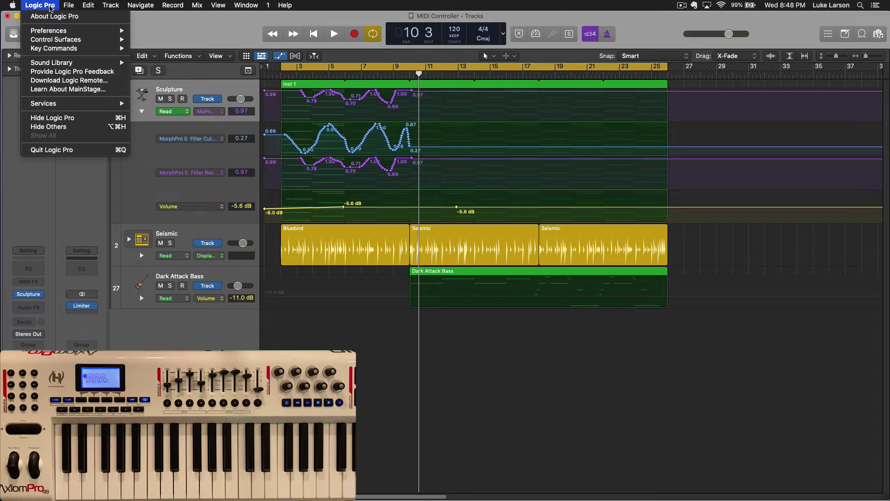
{"action": "mouse_move", "coordinate": [62, 39]}
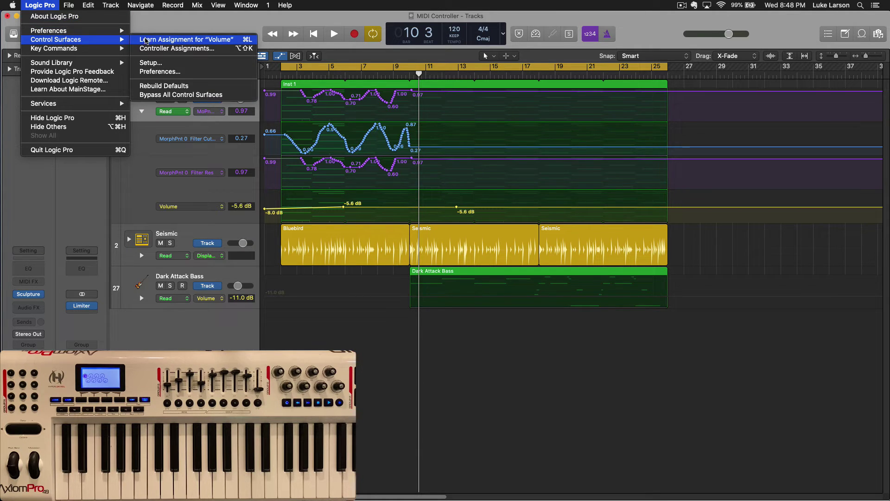
{"action": "left_click", "coordinate": [174, 49]}
{"action": "left_click", "coordinate": [460, 84]}
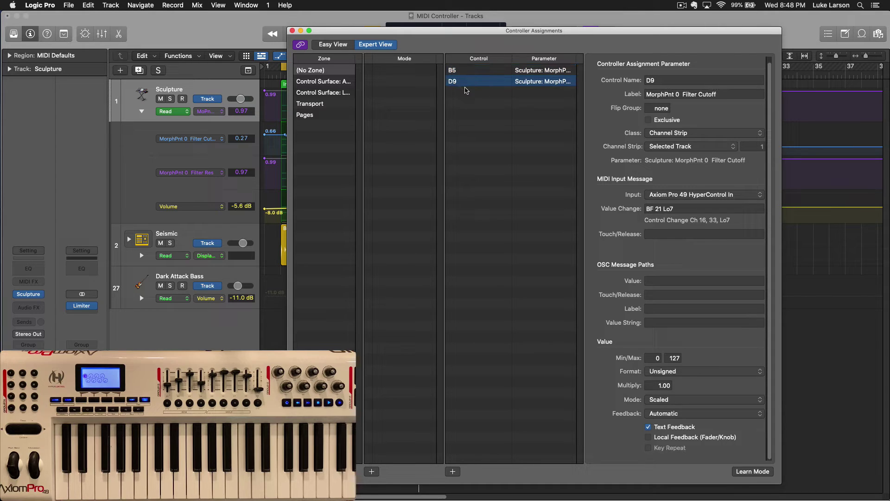
{"action": "key", "text": "BackSpace"}
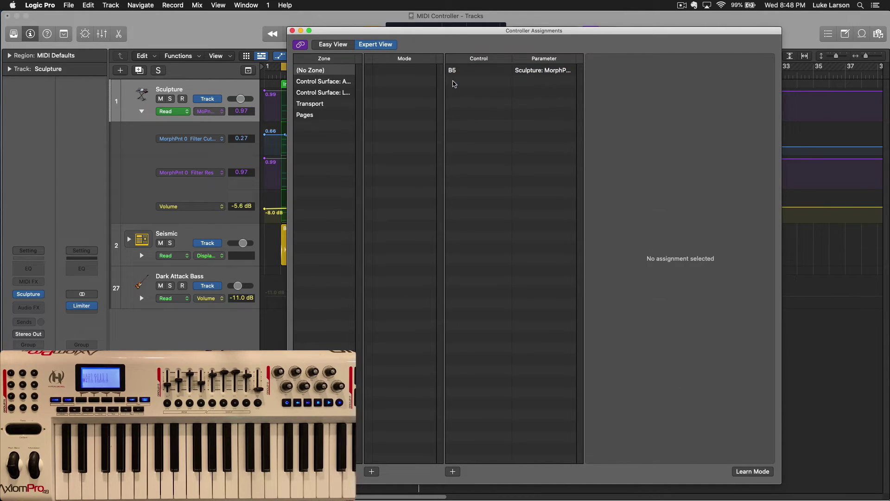
{"action": "left_click", "coordinate": [292, 30]}
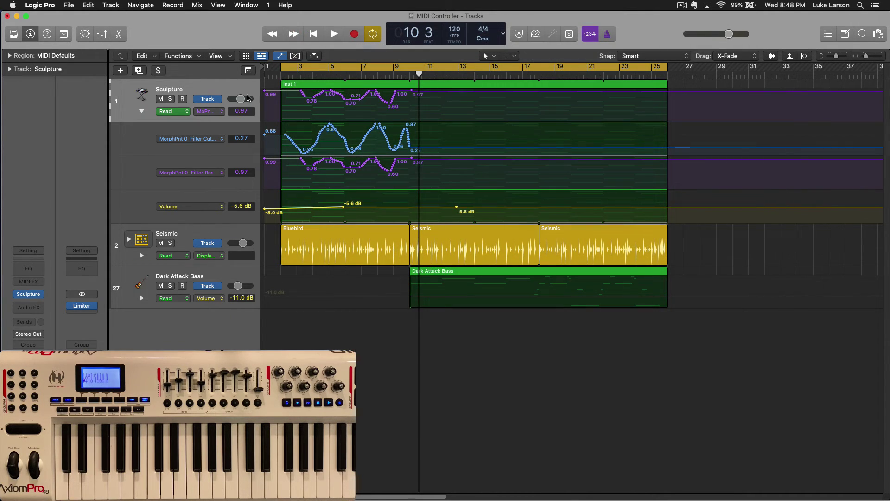